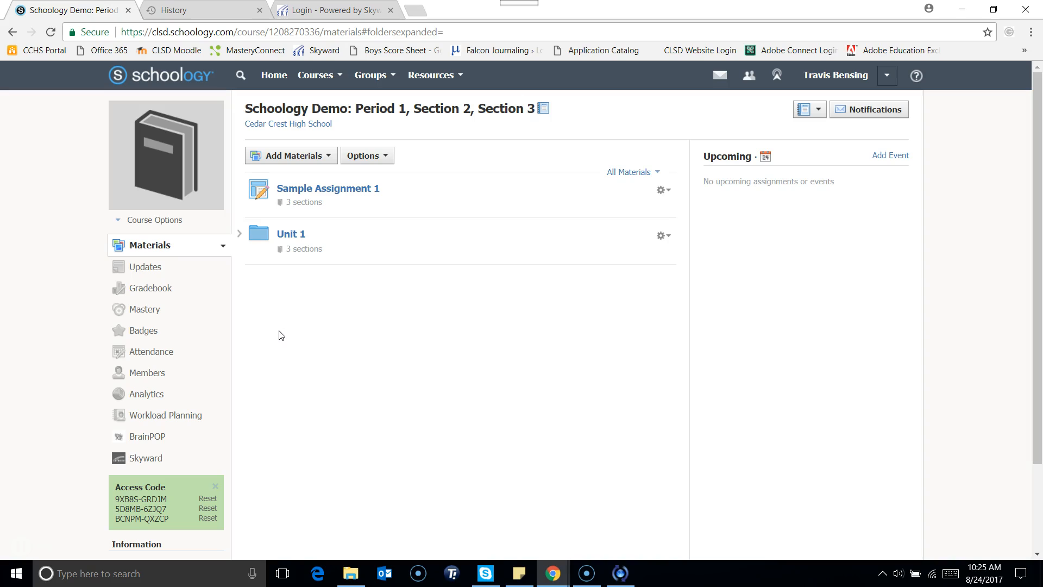
# Open the course's grade setup and view the form for a new grading category without creating one.
pyautogui.click(161, 291)
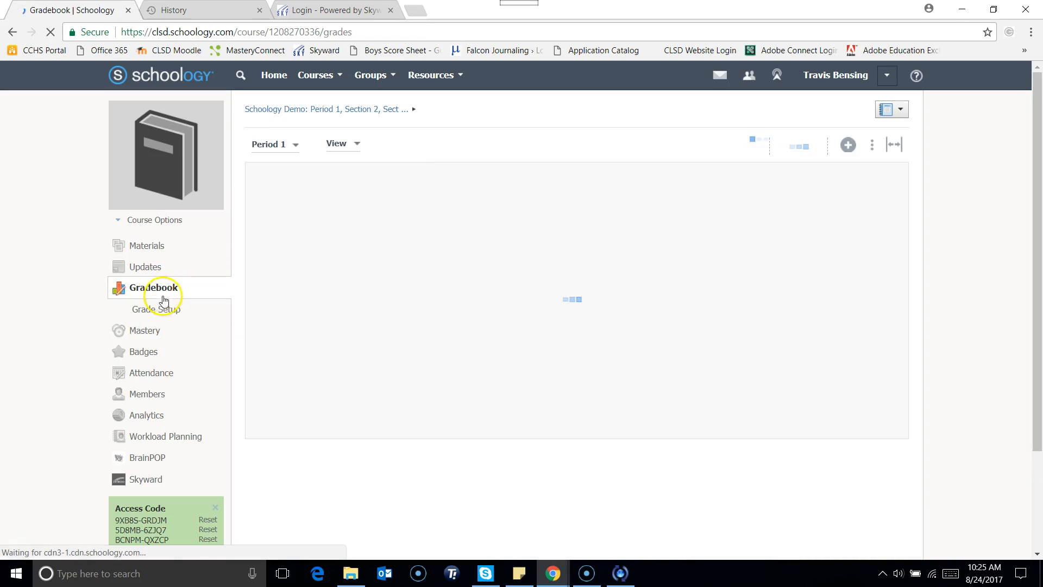
pyautogui.click(163, 309)
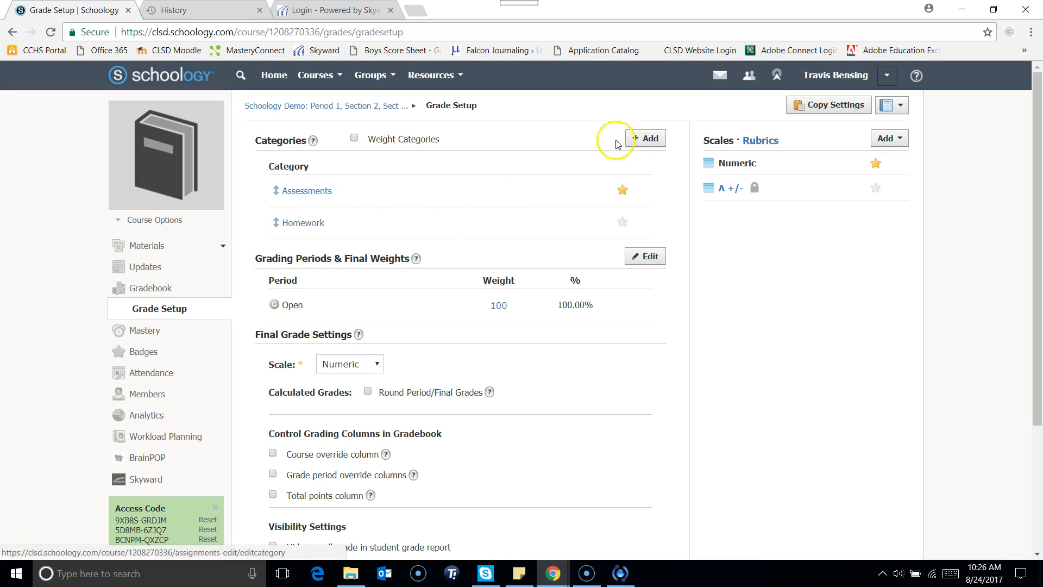
pyautogui.click(639, 137)
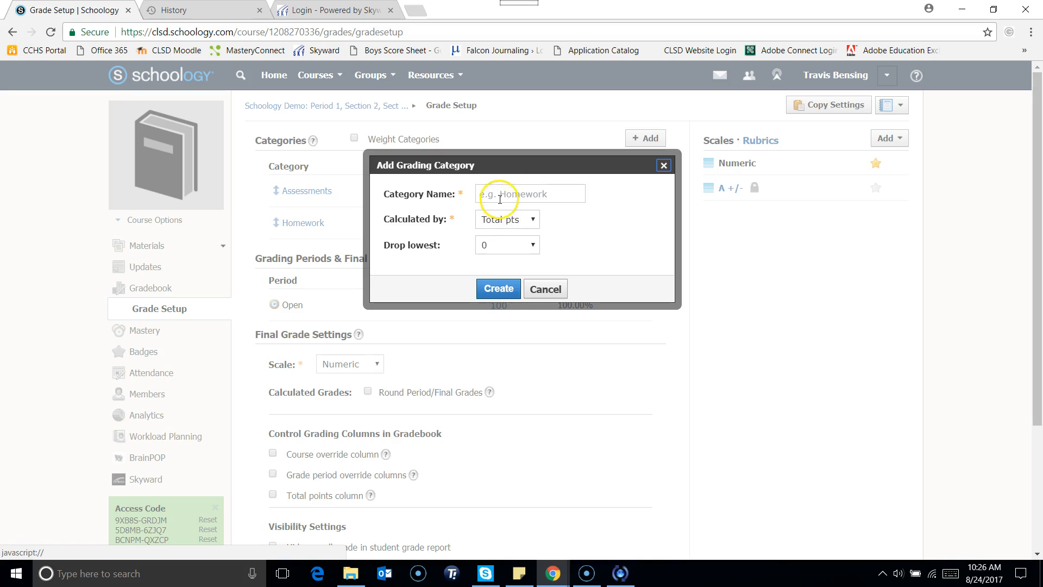
pyautogui.click(540, 289)
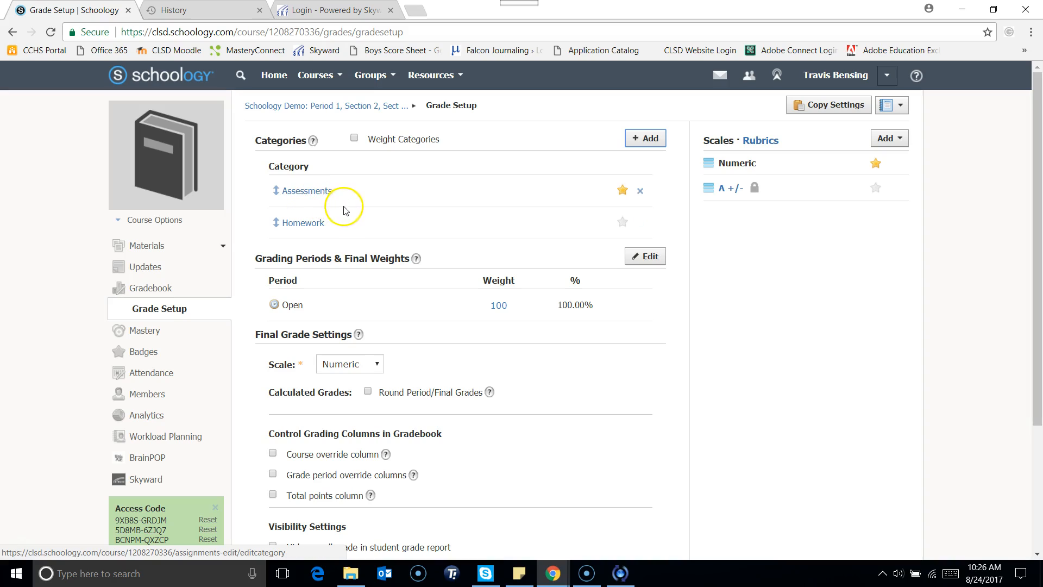
# Turn on category weighting and set the weights to 80 for Assessments and 20 for Homework.
pyautogui.click(354, 139)
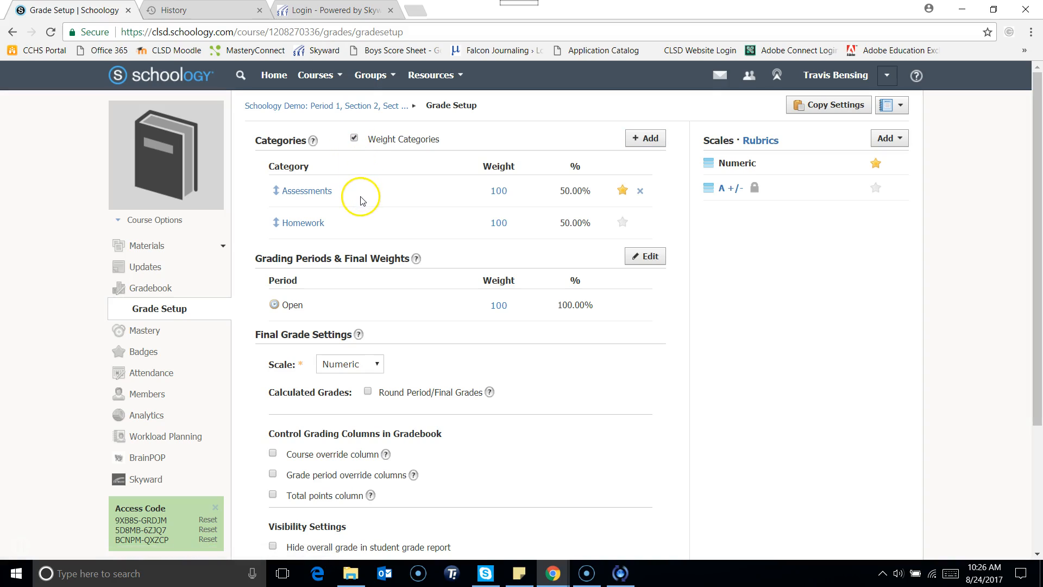
pyautogui.click(514, 190)
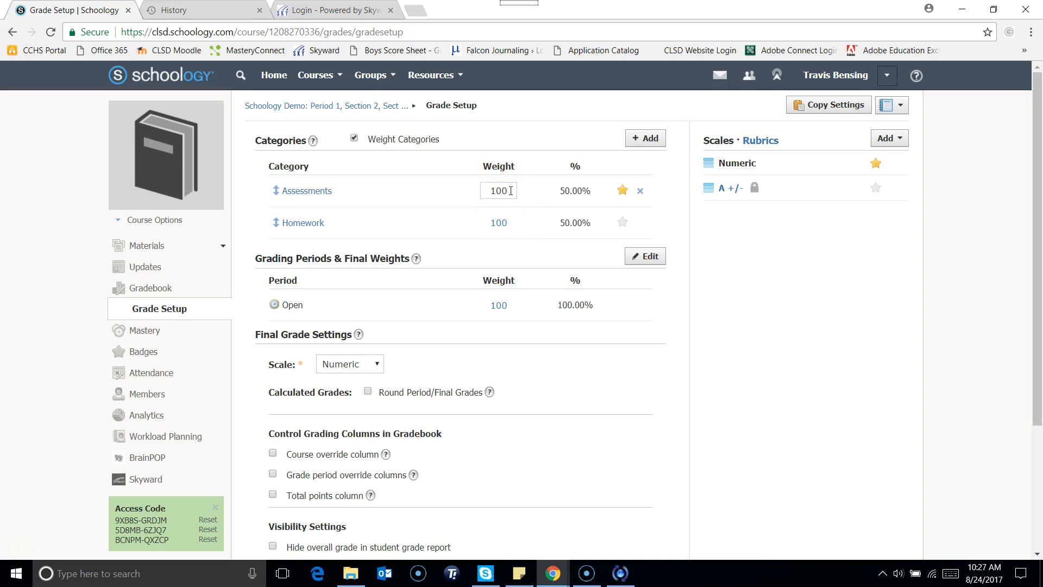
pyautogui.moveTo(511, 190); pyautogui.dragTo(478, 191)
pyautogui.write('80')
pyautogui.click(503, 221)
pyautogui.moveTo(510, 223); pyautogui.dragTo(483, 222)
pyautogui.write('20')
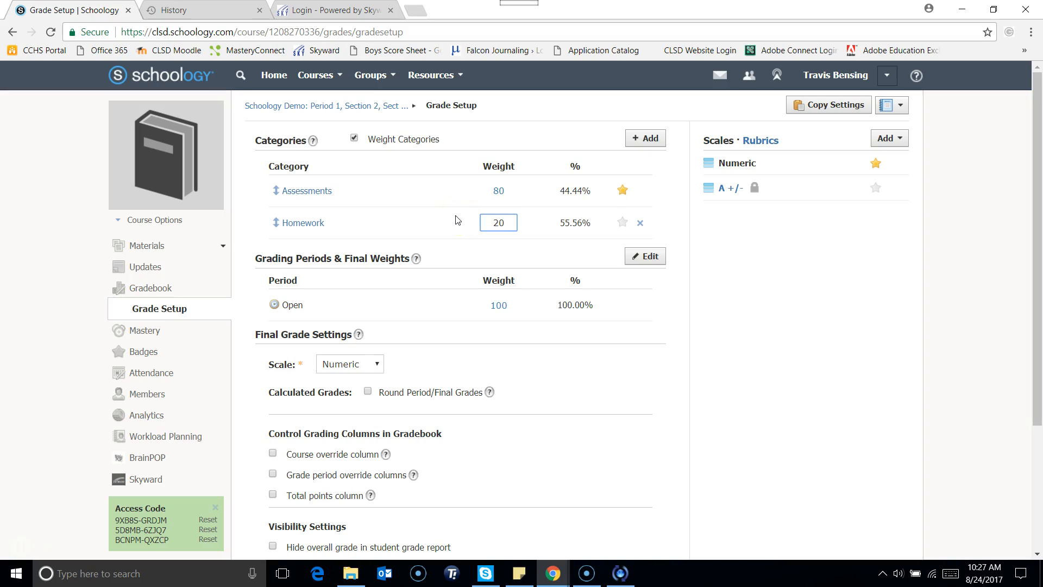
pyautogui.click(453, 222)
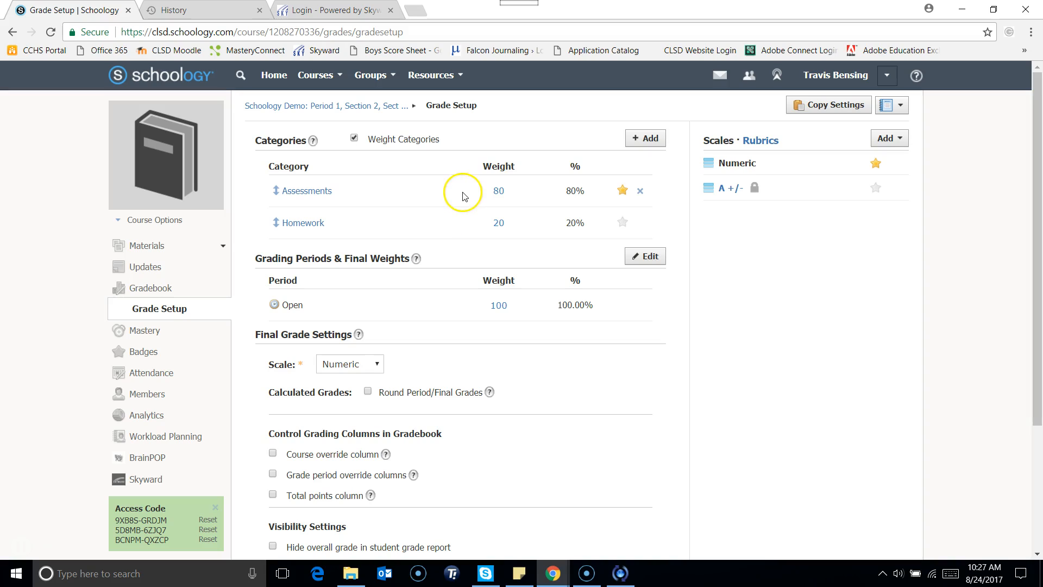
# Edit the course's grading periods and save the selection with only Open chosen.
pyautogui.scroll(-1, 404, 206)
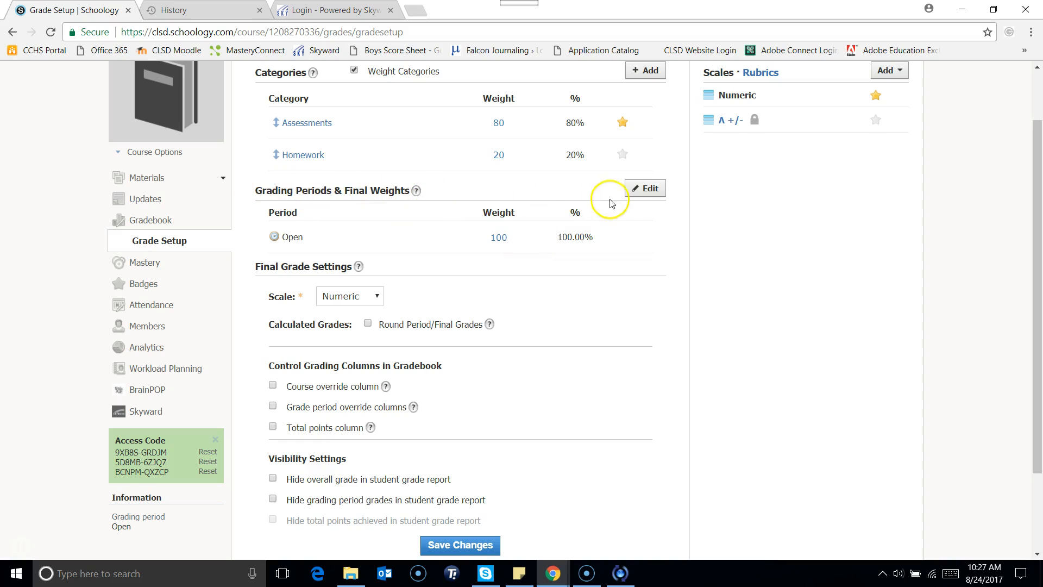
pyautogui.click(652, 193)
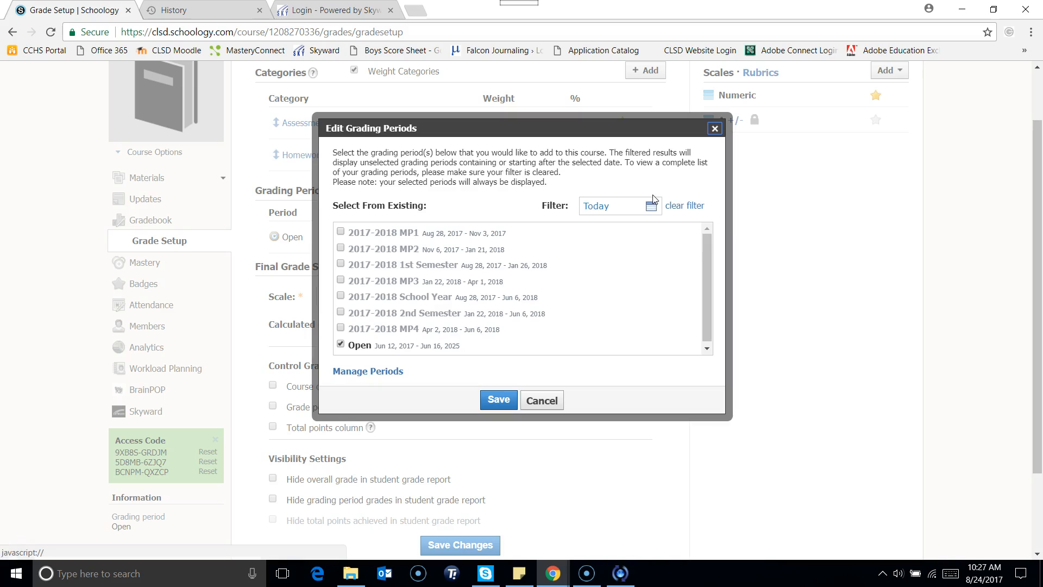
pyautogui.click(341, 328)
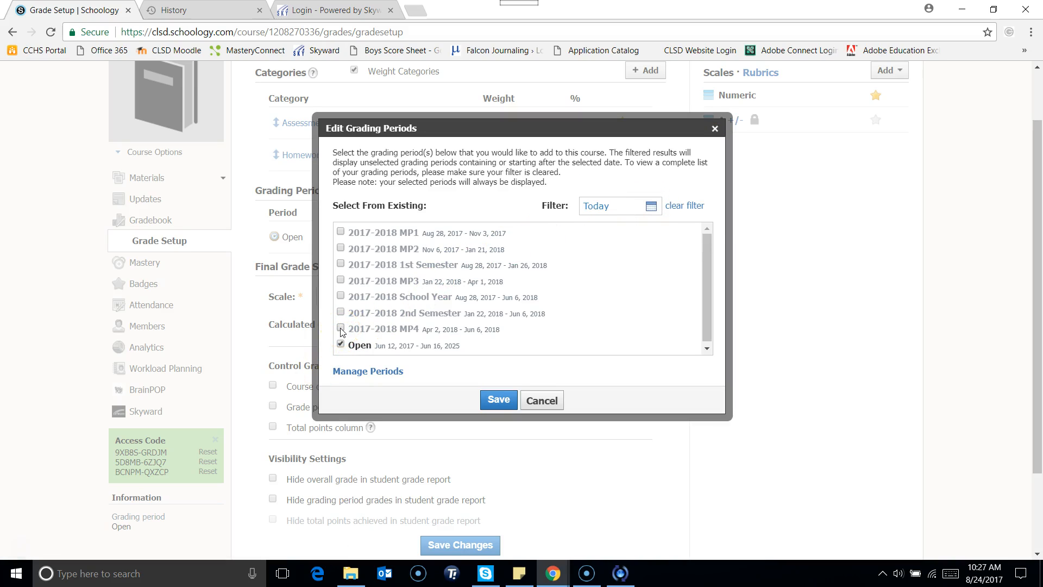
pyautogui.click(343, 327)
pyautogui.click(497, 400)
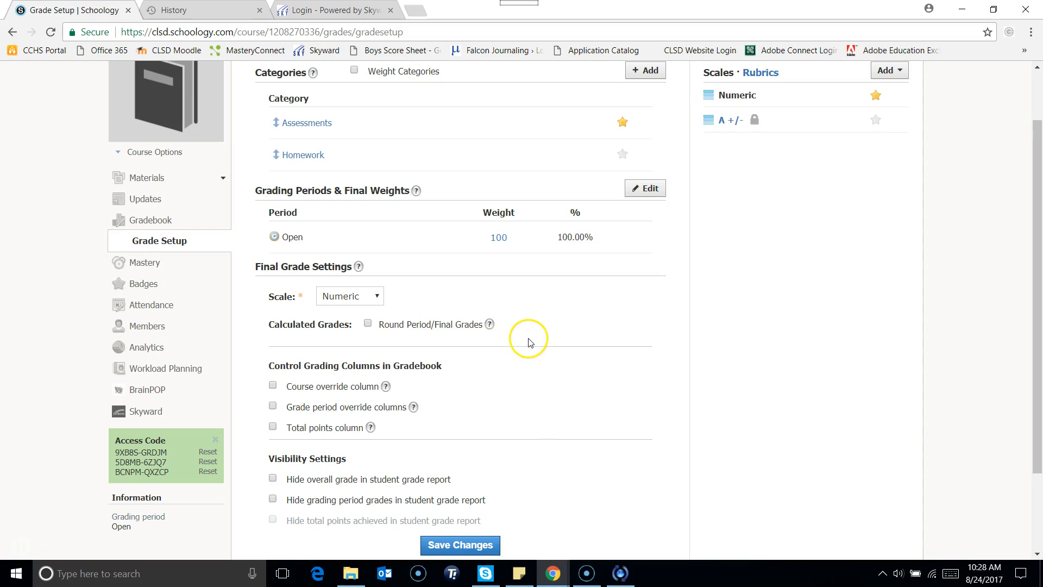
pyautogui.scroll(-1, 530, 340)
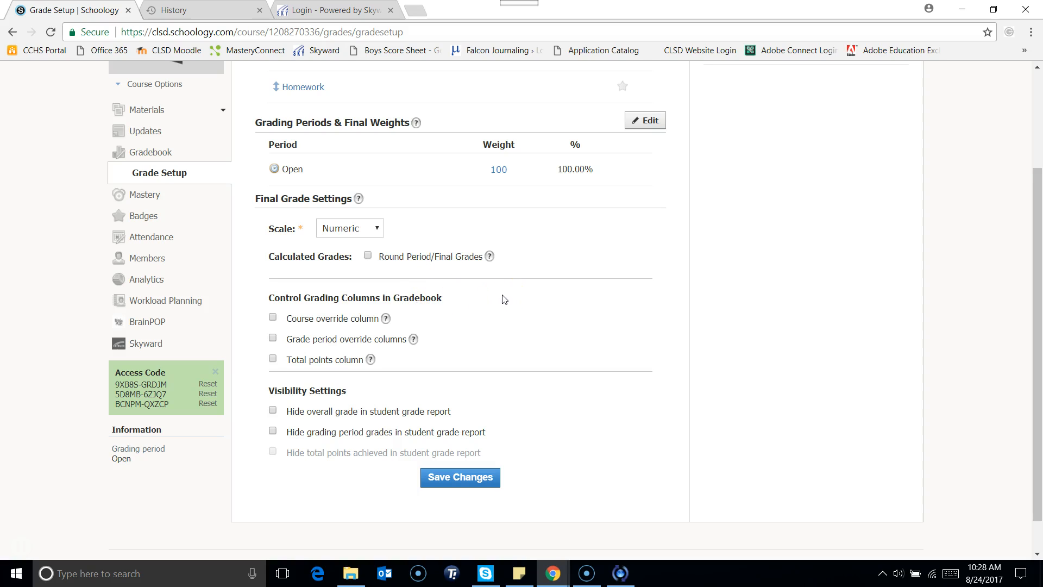
pyautogui.scroll(1, 505, 297)
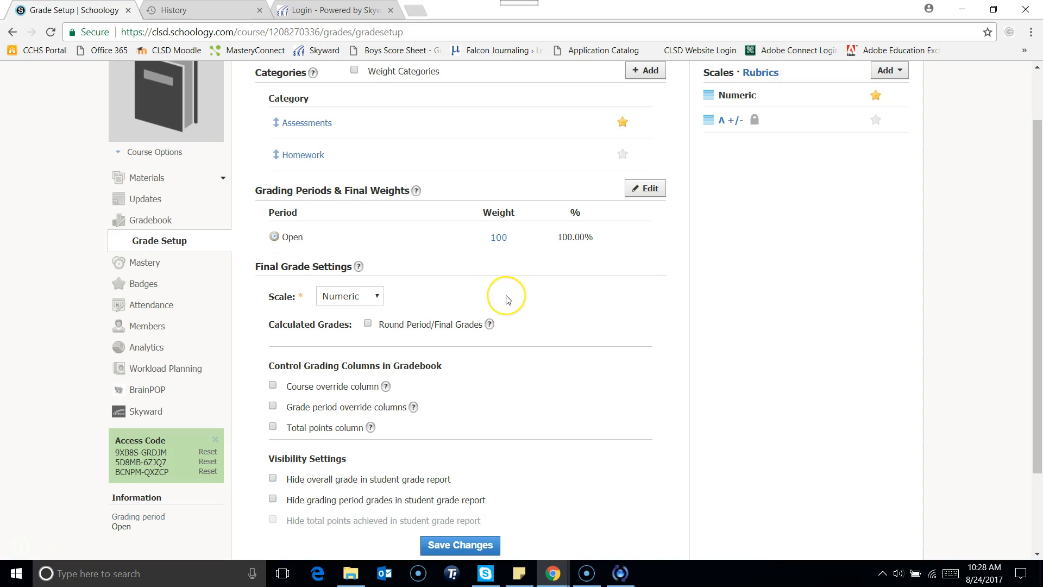
pyautogui.scroll(1, 508, 299)
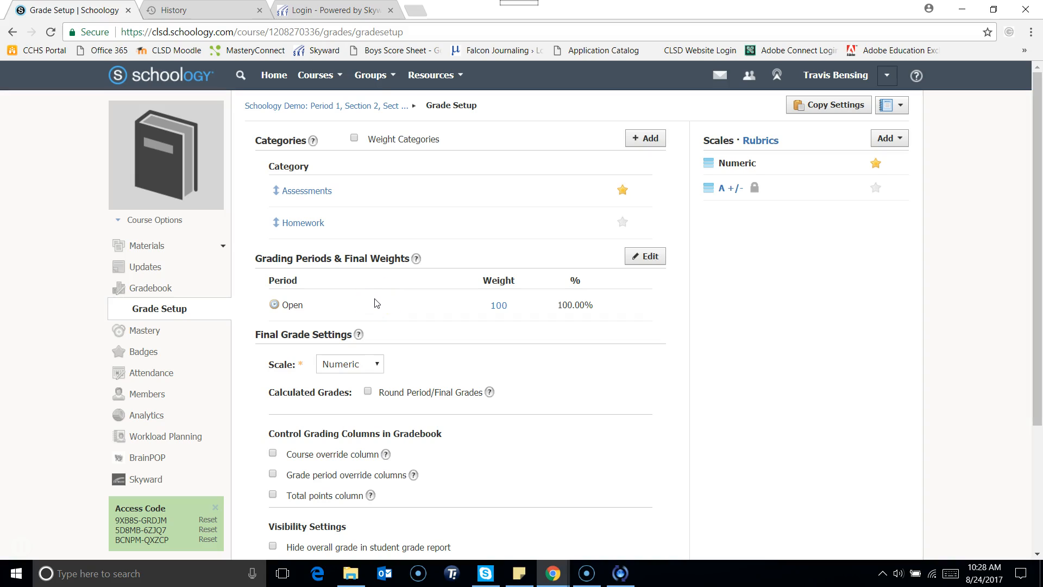
# Return to the course materials, edit the course info, and rename Section 2 and Section 3 as Period 2 and Period 3.
pyautogui.click(155, 246)
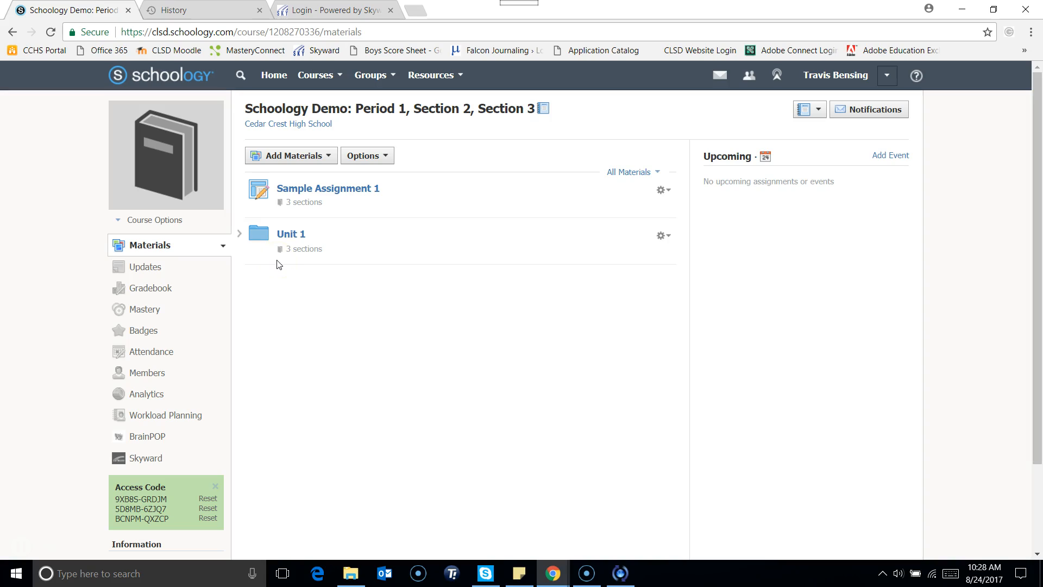
pyautogui.click(332, 86)
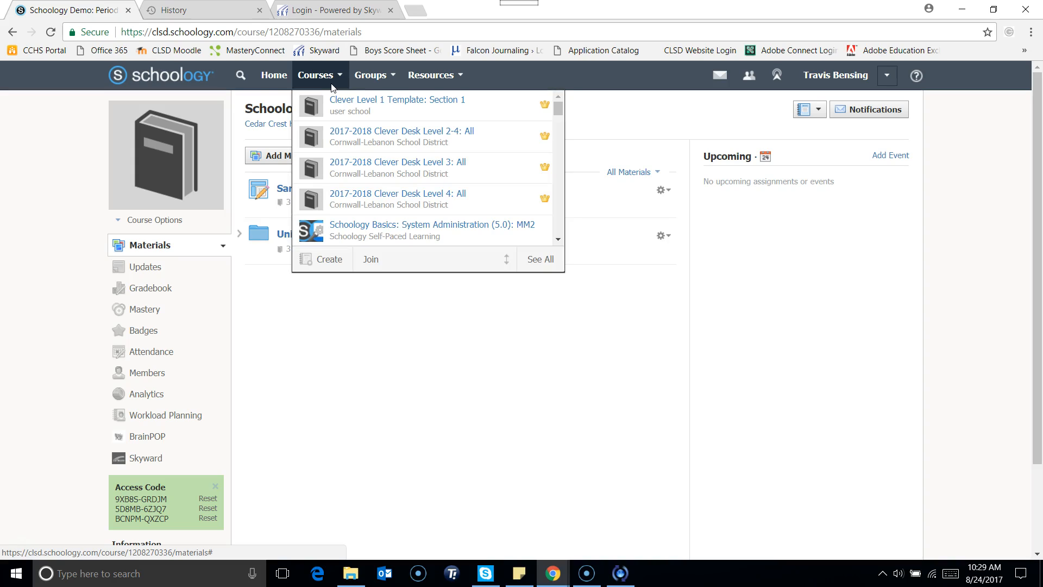
pyautogui.click(289, 294)
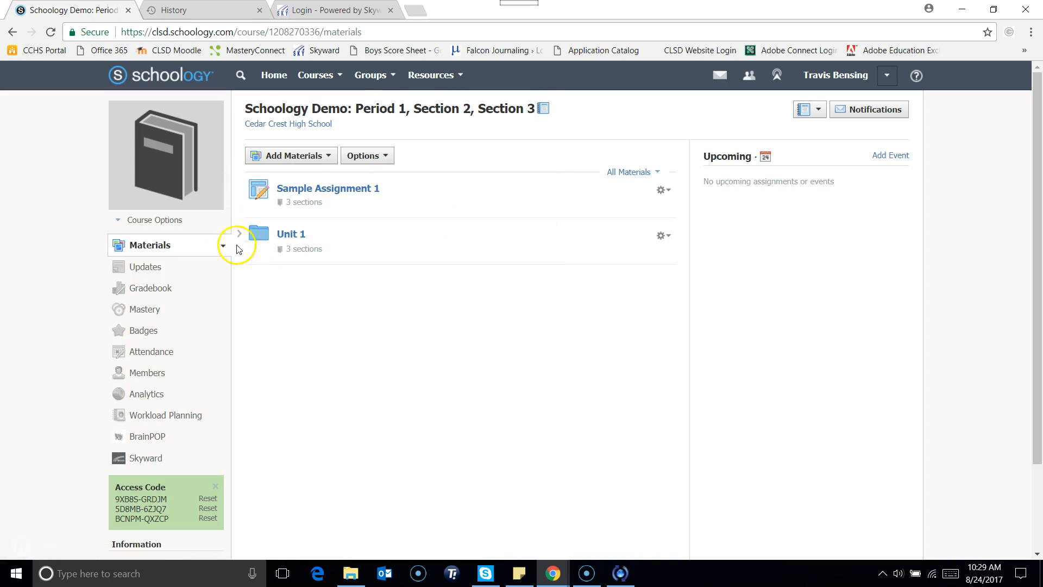
pyautogui.click(172, 224)
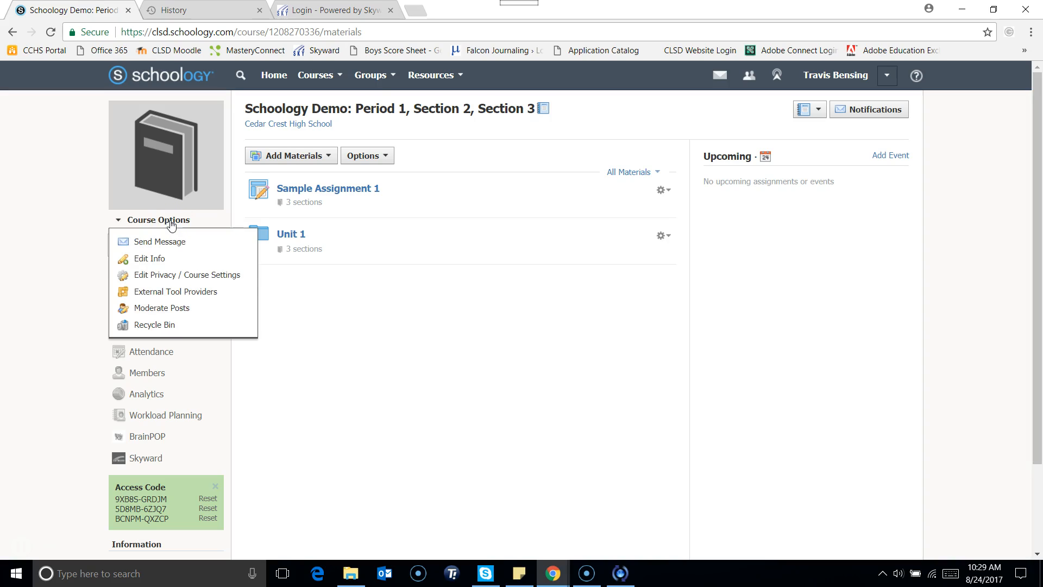
pyautogui.click(152, 258)
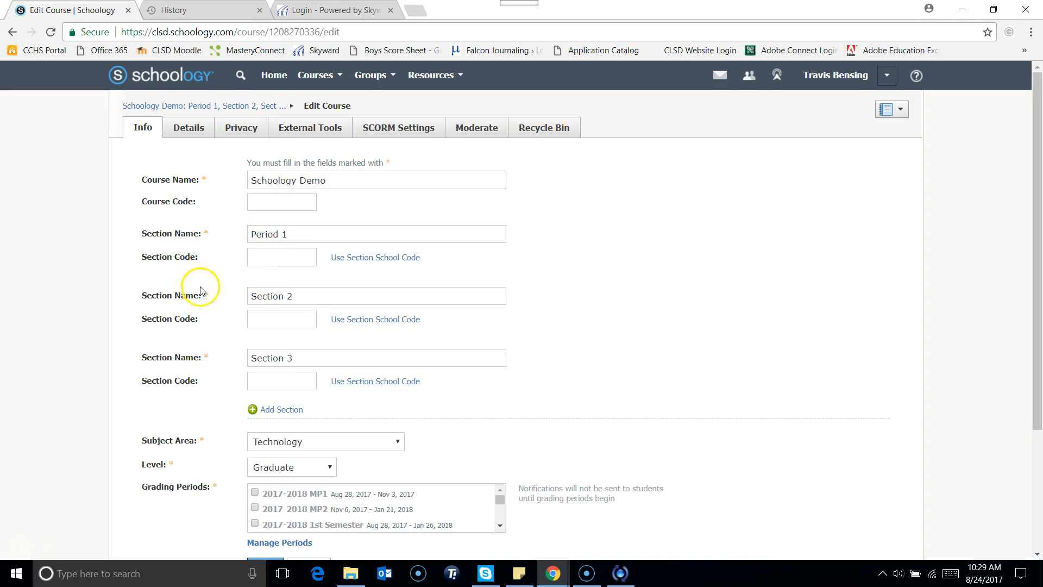
pyautogui.doubleClick(282, 296)
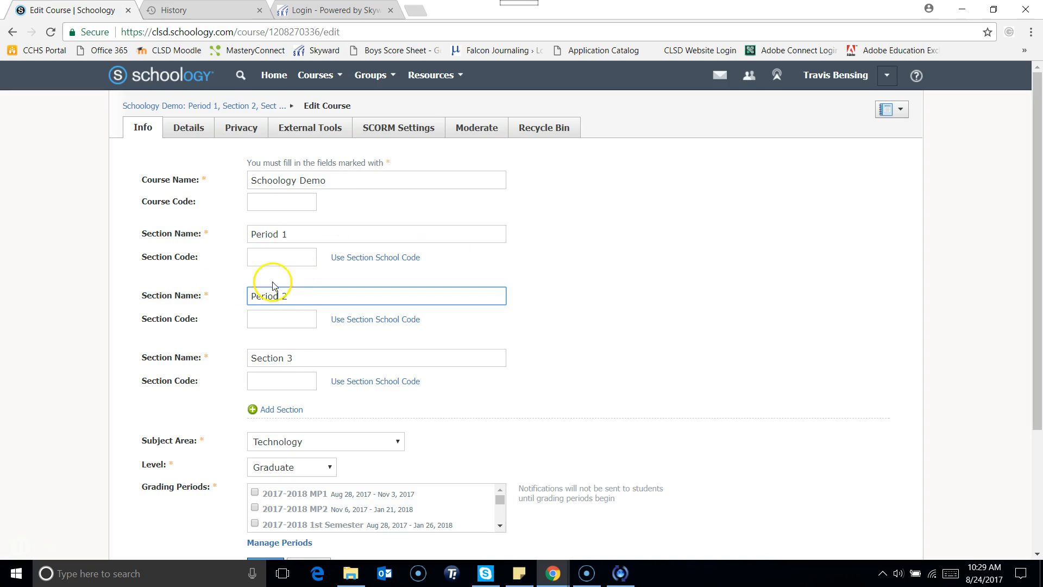
pyautogui.doubleClick(278, 357)
pyautogui.write('Period')
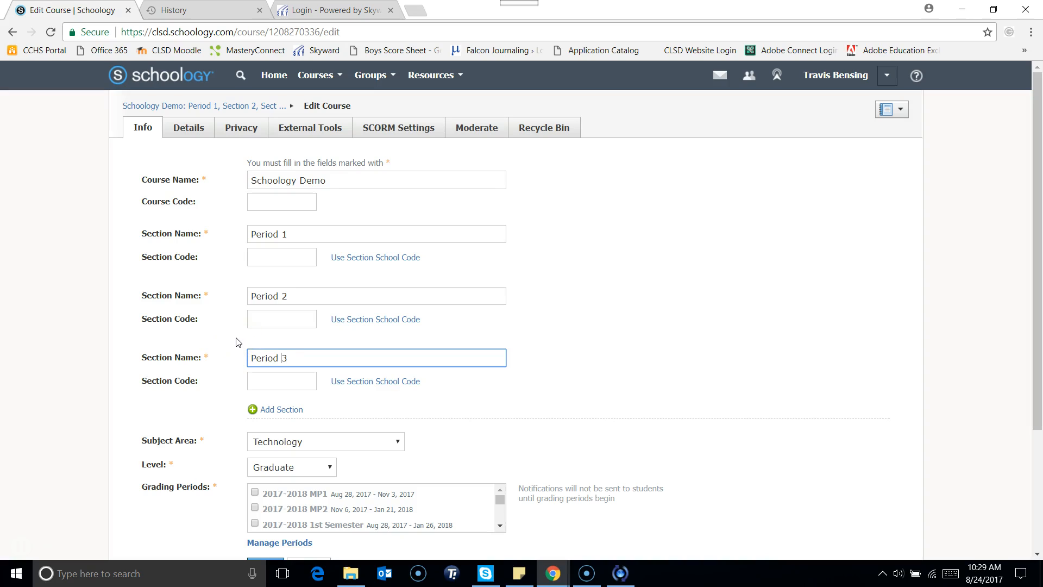
# Add a fourth linked section to the course and name it Period 4.
pyautogui.click(288, 410)
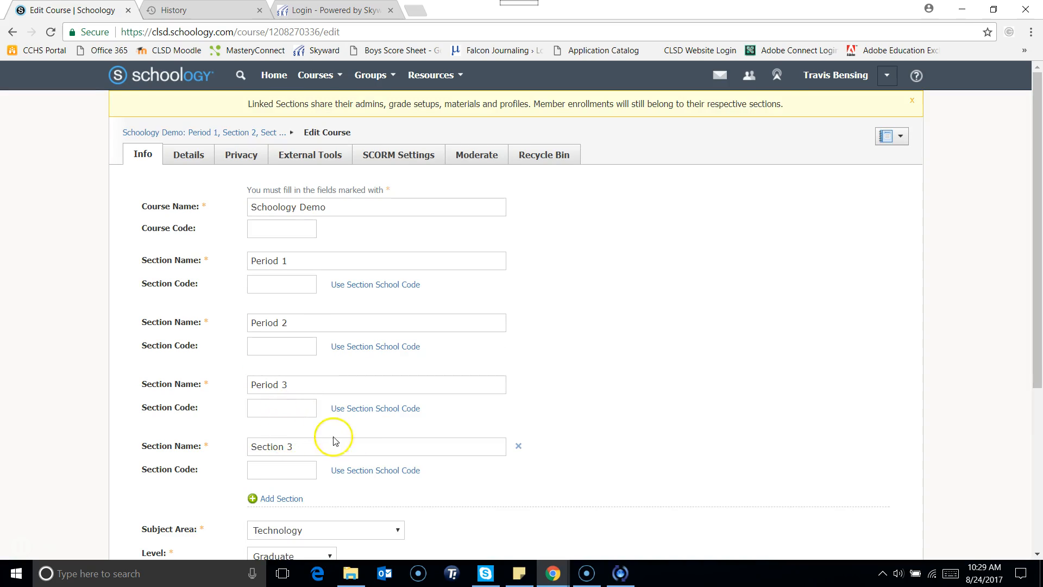
pyautogui.scroll(-1, 353, 437)
pyautogui.click(304, 379)
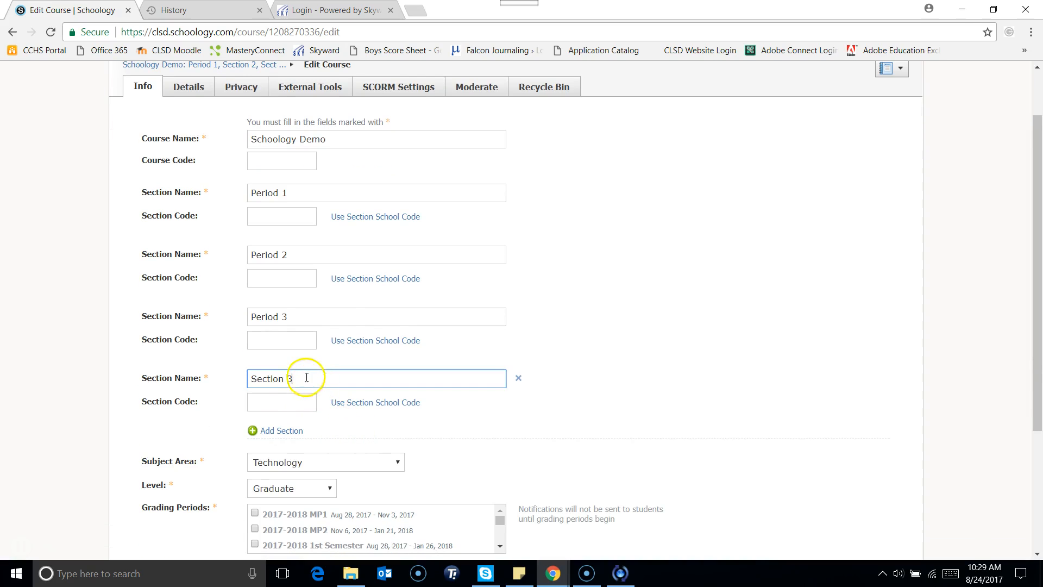
pyautogui.press('BackSpace')
pyautogui.press('BackSpace')
pyautogui.press('BackSpace')
pyautogui.press('BackSpace')
pyautogui.press('BackSpace')
pyautogui.press('BackSpace')
pyautogui.press('BackSpace')
pyautogui.press('BackSpace')
pyautogui.click(489, 400)
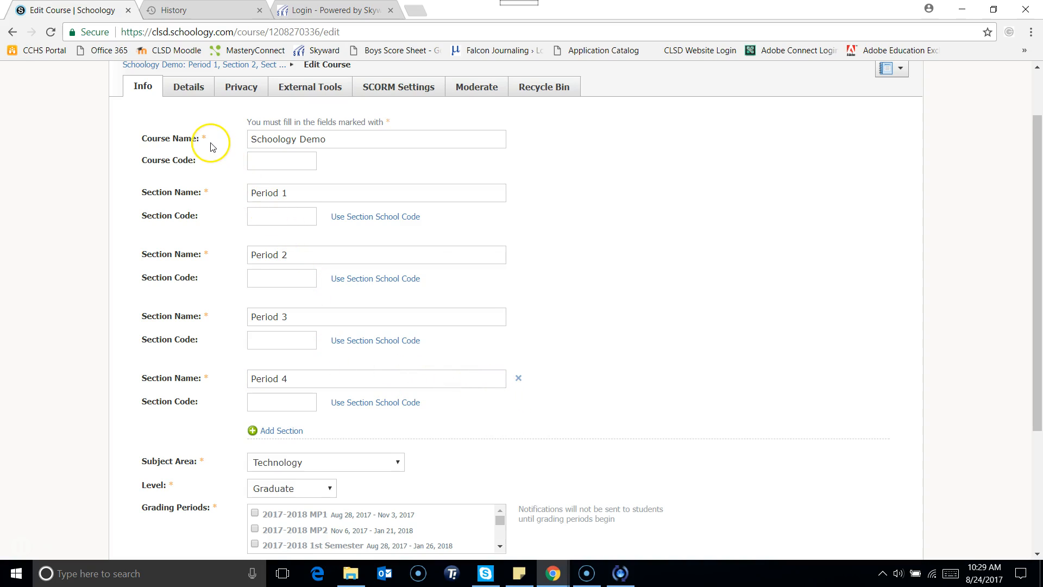
# Save the edited course information and go back to the course's materials page.
pyautogui.scroll(-1, 228, 256)
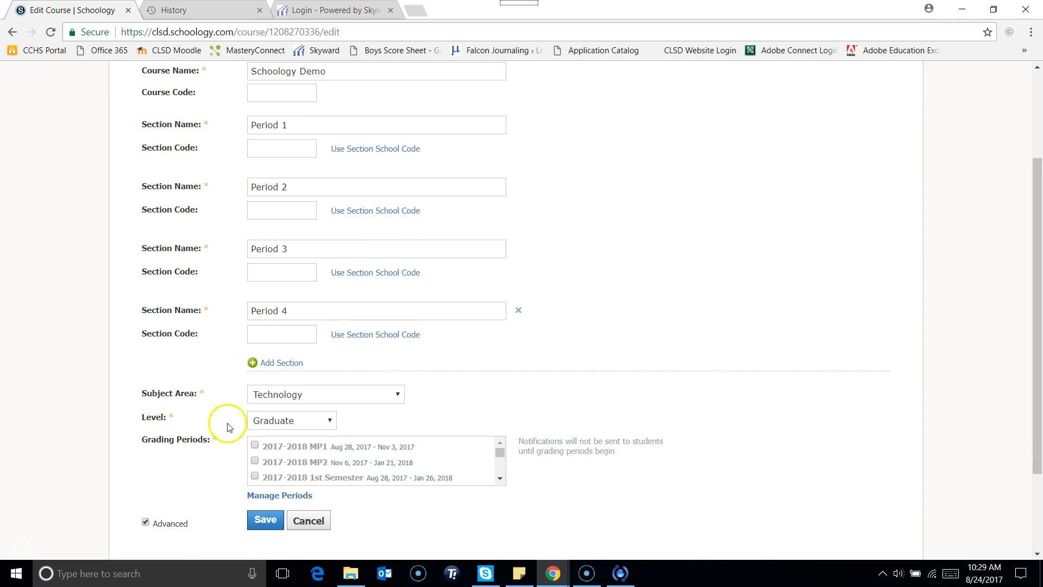
pyautogui.scroll(-1, 191, 407)
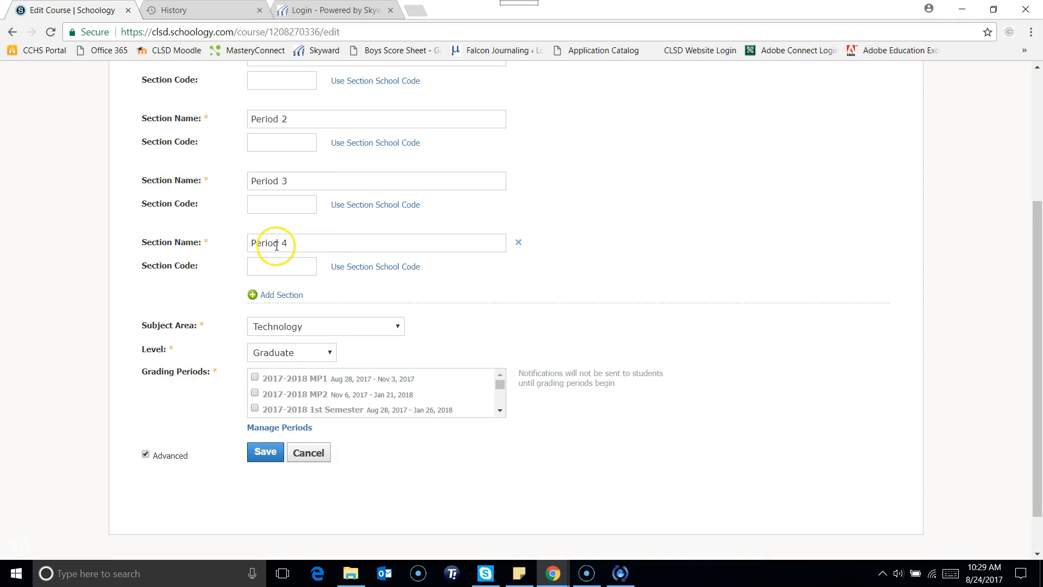
pyautogui.click(253, 458)
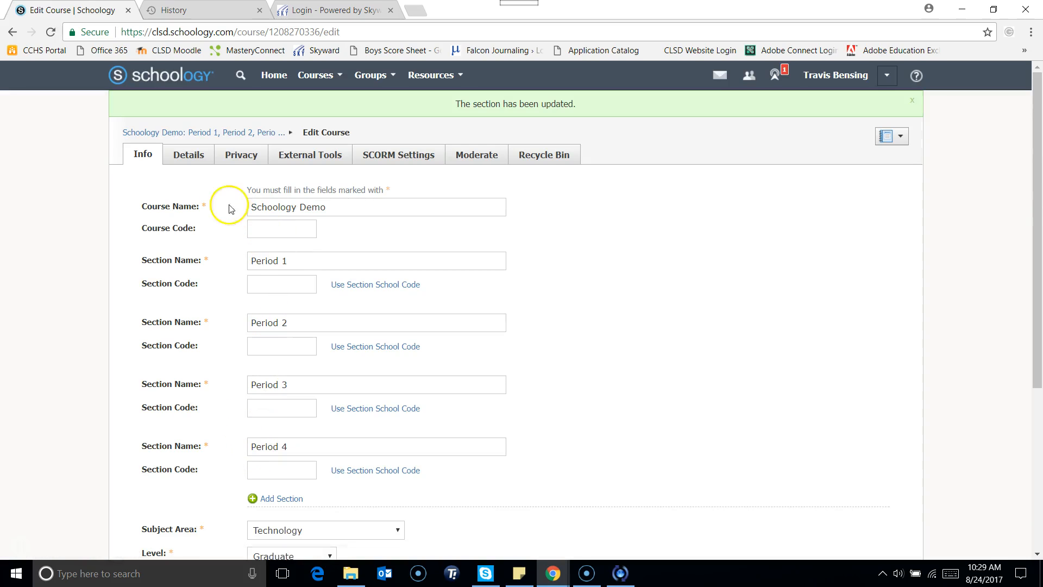
pyautogui.click(207, 136)
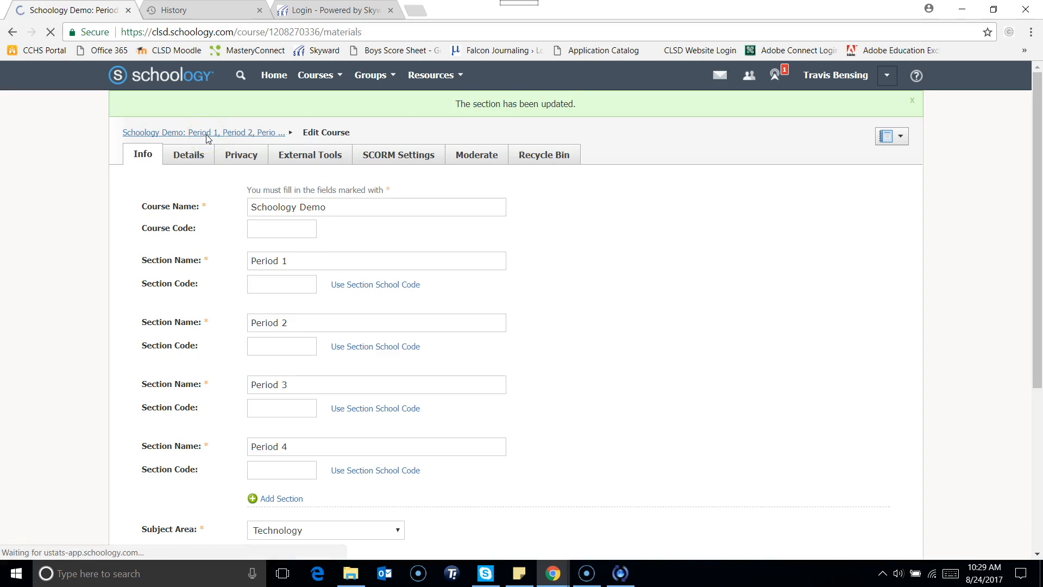